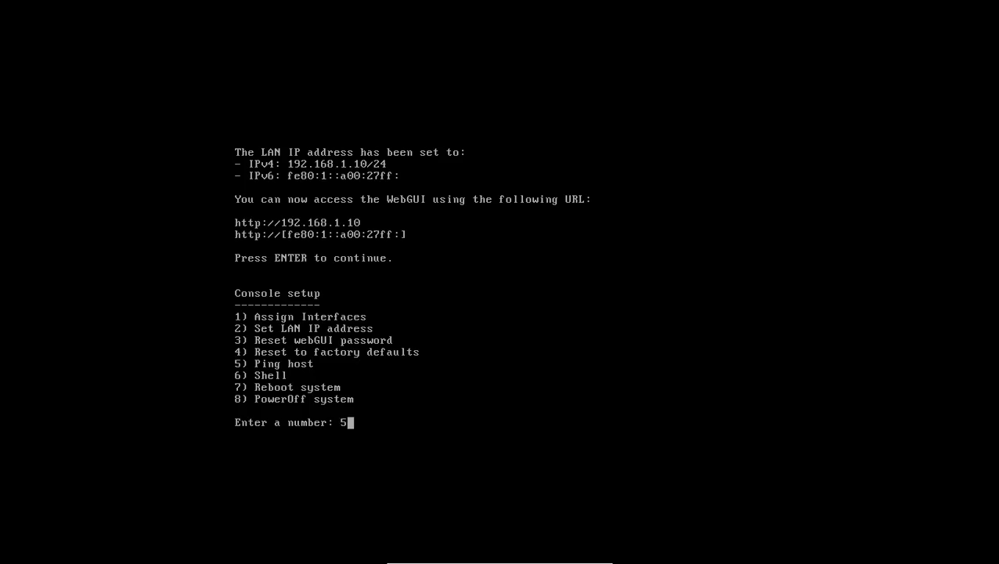
# Step: Ping 192.168.1.8 from the FreeNAS console, get 3 of 3 packets back, and return to the setup menu
pyautogui.press('Return')
pyautogui.write('192')
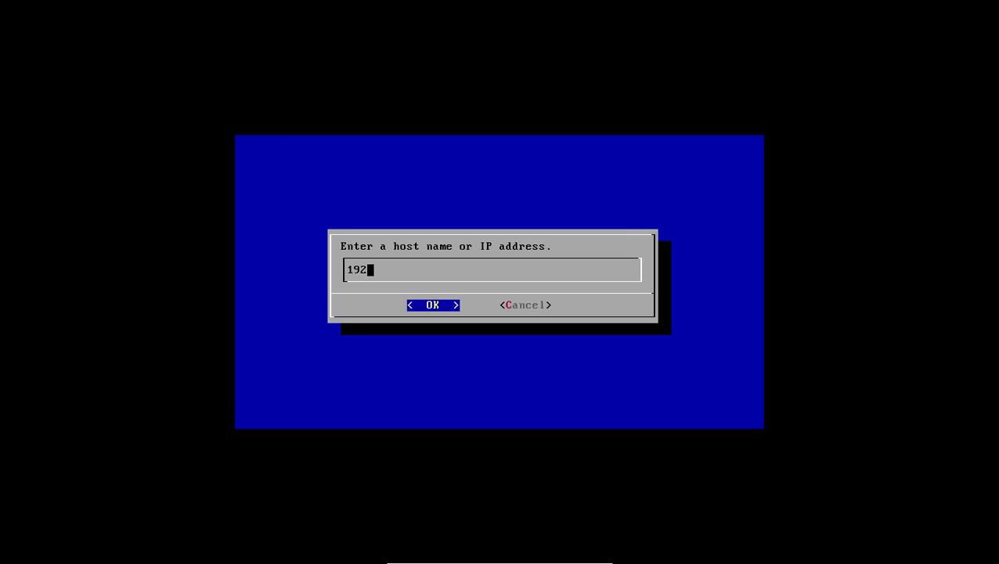
pyautogui.write('.168.1.8')
pyautogui.press('Return')
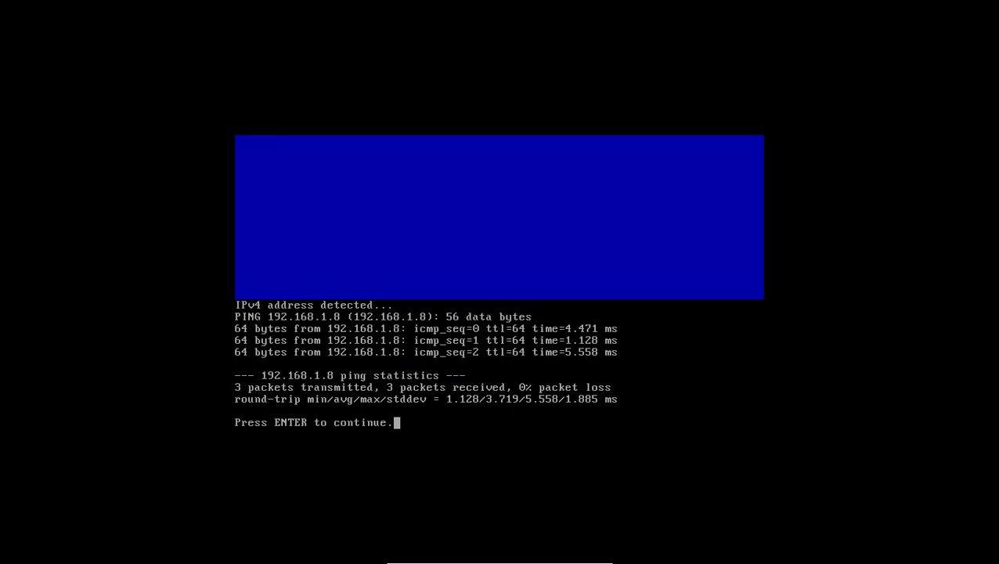
pyautogui.press('Return')
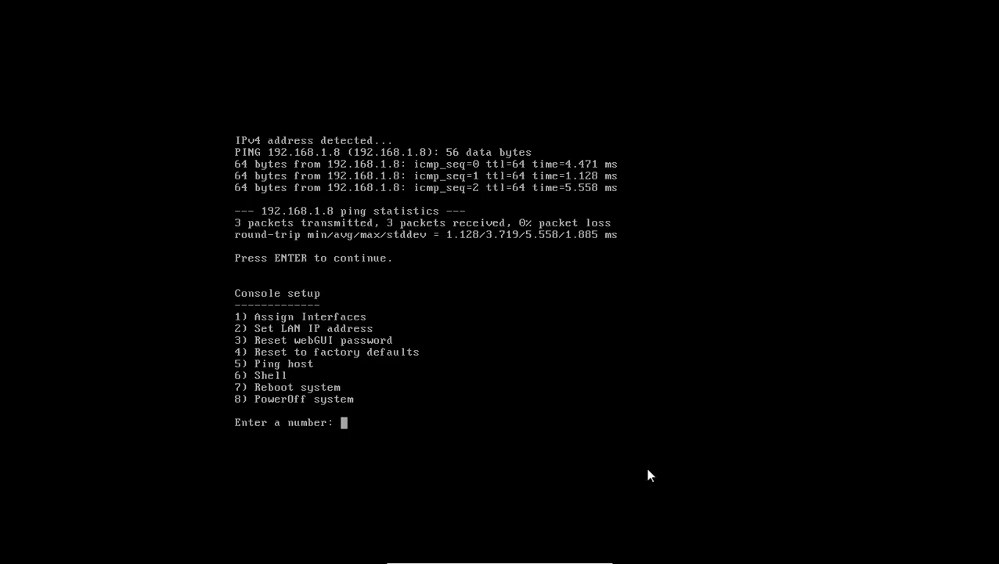
# Step: Exit the FreeNAS VM's fullscreen, minimize its window, and launch Firefox on the host
pyautogui.click(582, 554)
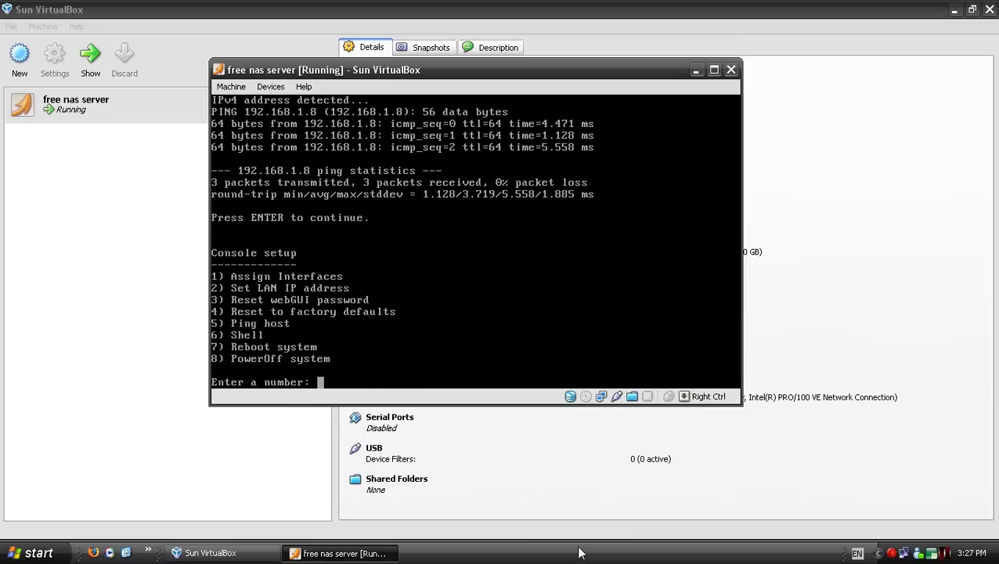
pyautogui.click(697, 70)
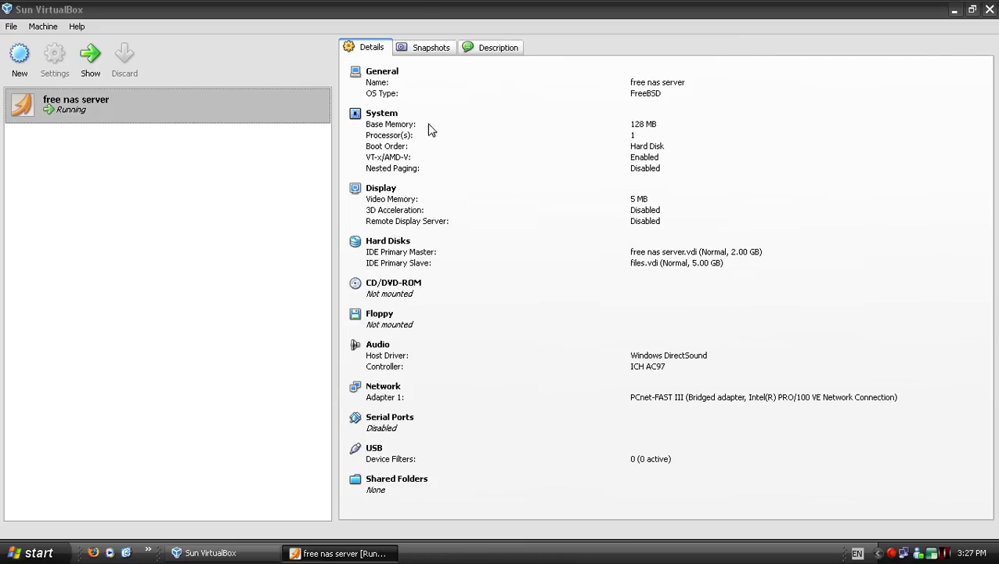
pyautogui.click(94, 553)
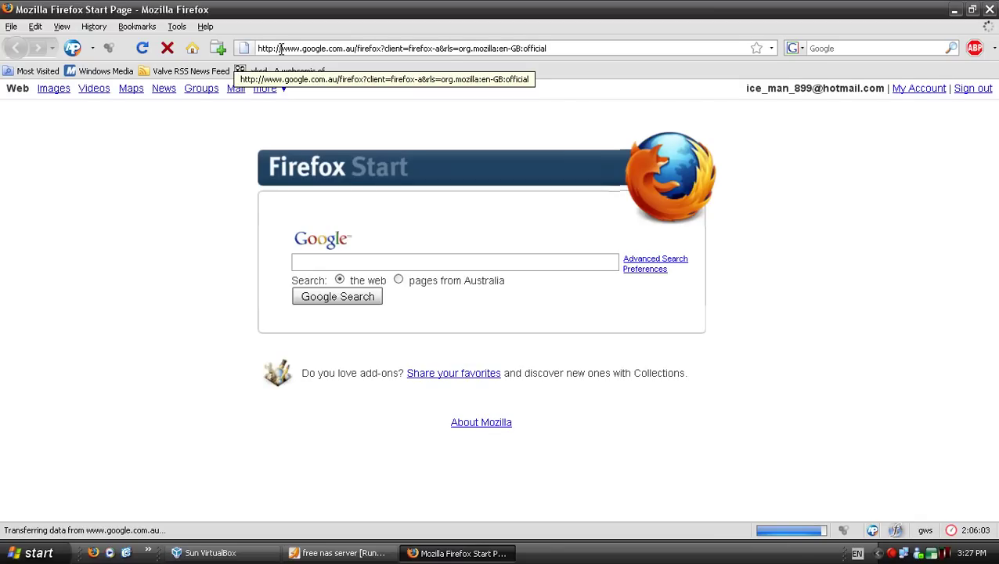
# Step: Replace Firefox's address with 192.168.1.10 to load the FreeNAS webGUI
pyautogui.click(281, 48)
pyautogui.click(564, 47)
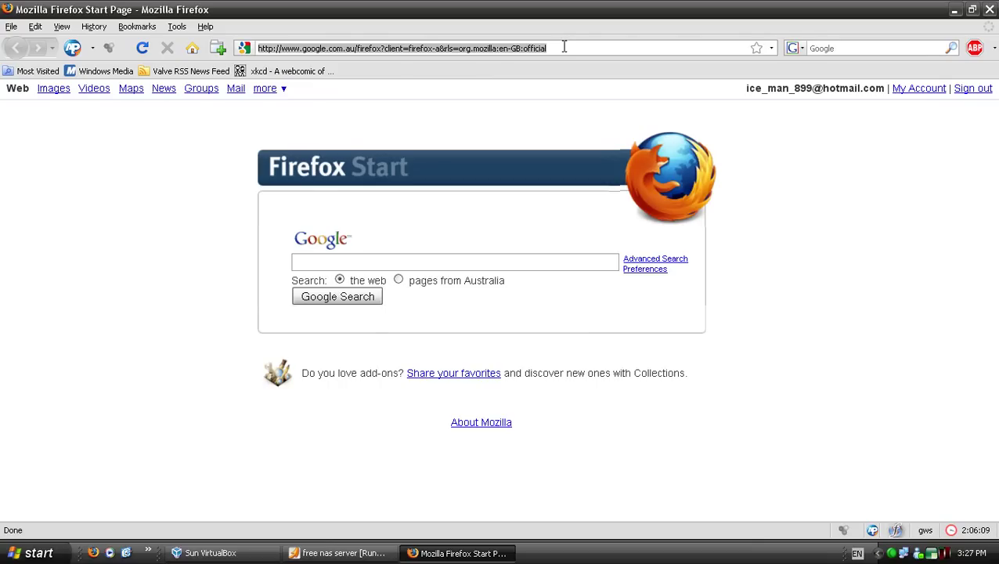
pyautogui.write('192.16')
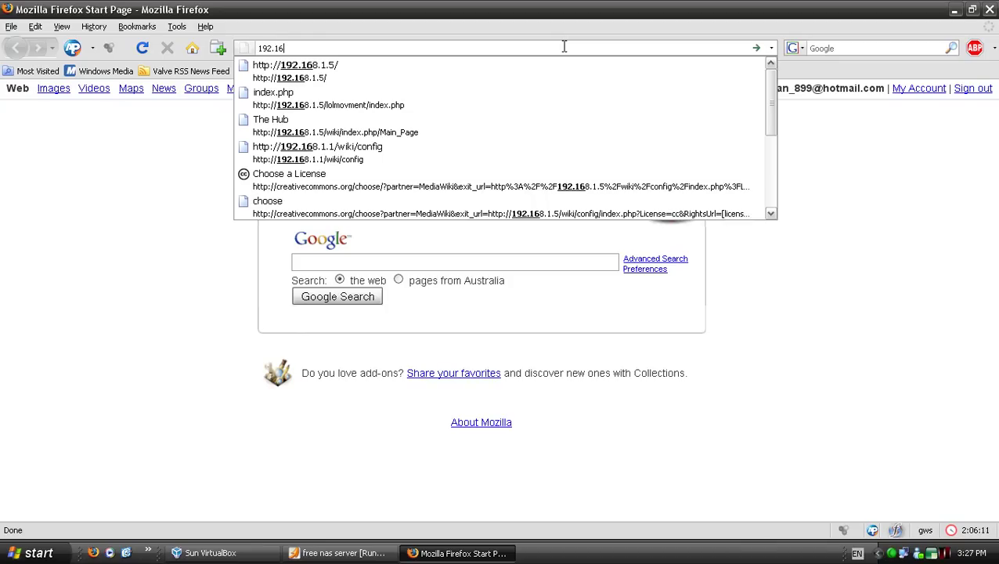
pyautogui.write('8.1.10')
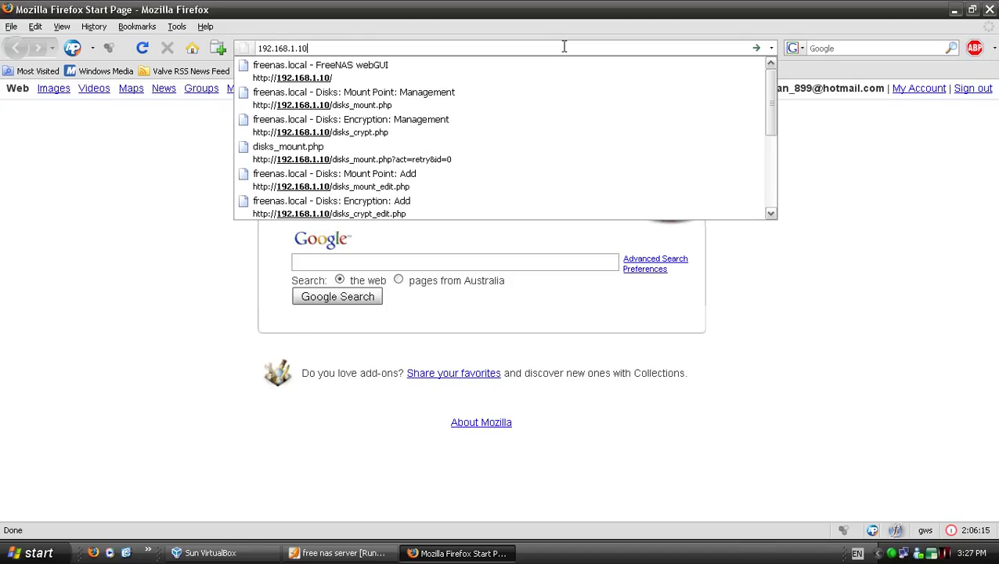
pyautogui.press('Return')
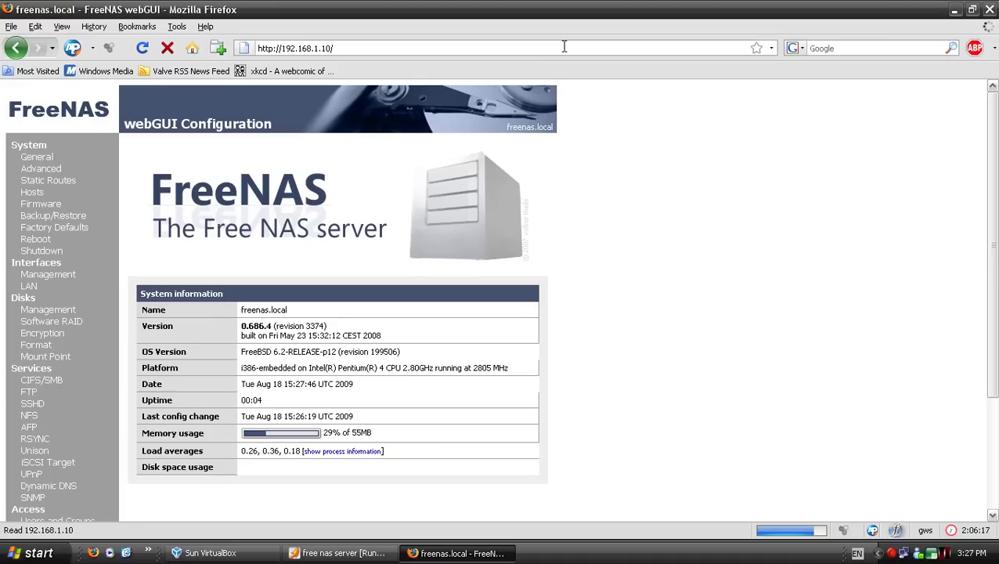
pyautogui.scroll(-4, 411, 235)
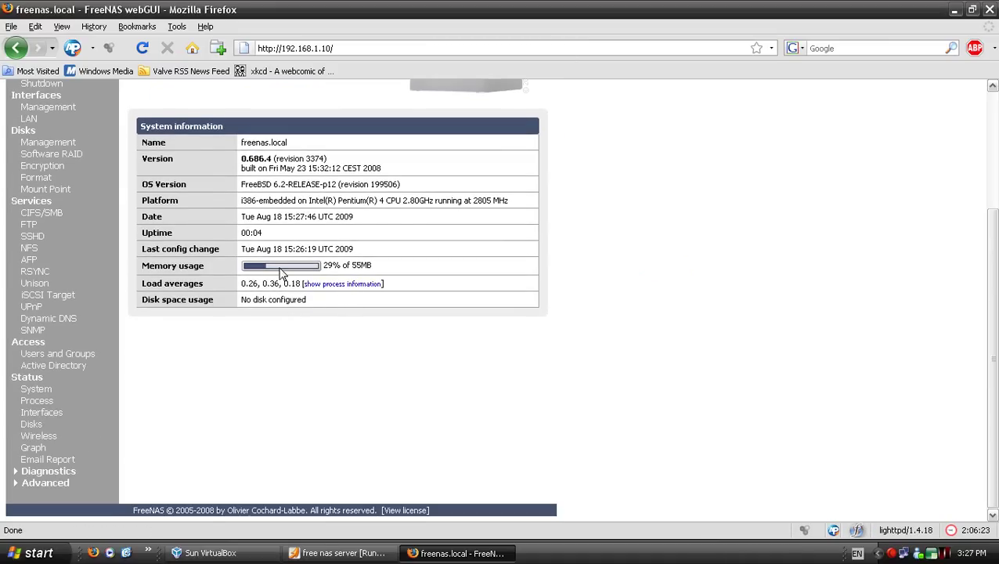
pyautogui.scroll(3, 370, 272)
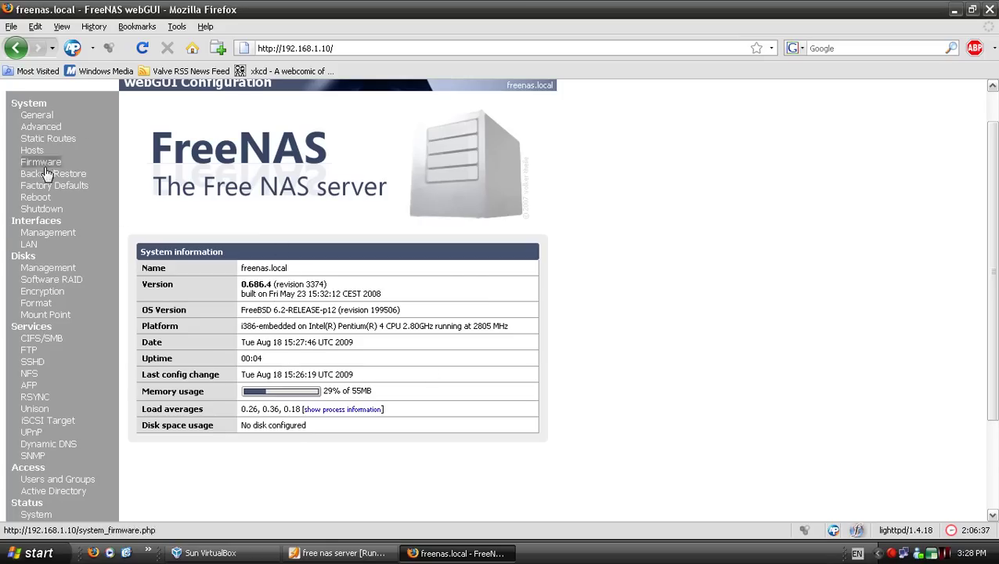
# Step: Add disk ad1 (5120MB) in Disks: Management with transfer mode Auto and standby Always on
pyautogui.click(48, 269)
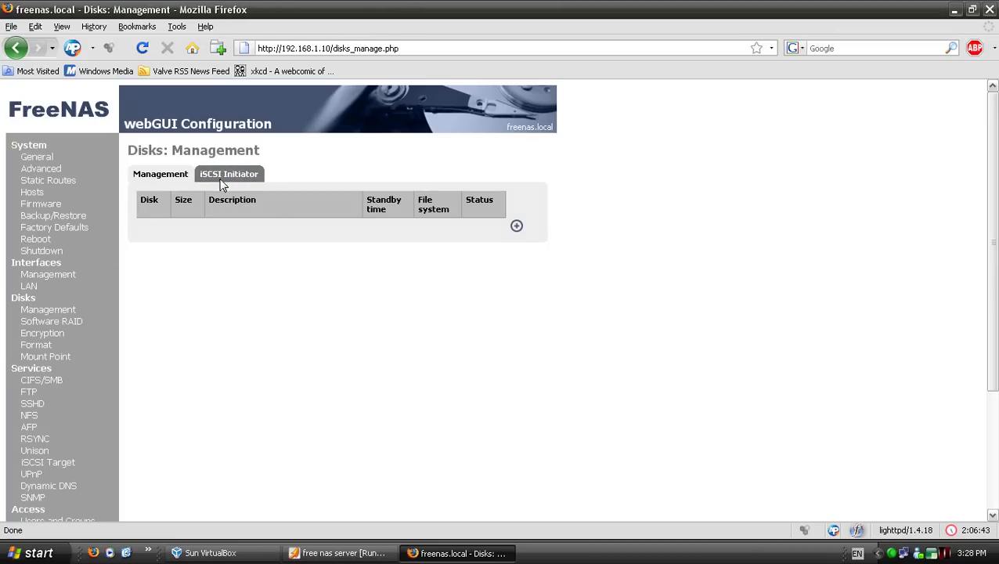
pyautogui.click(517, 225)
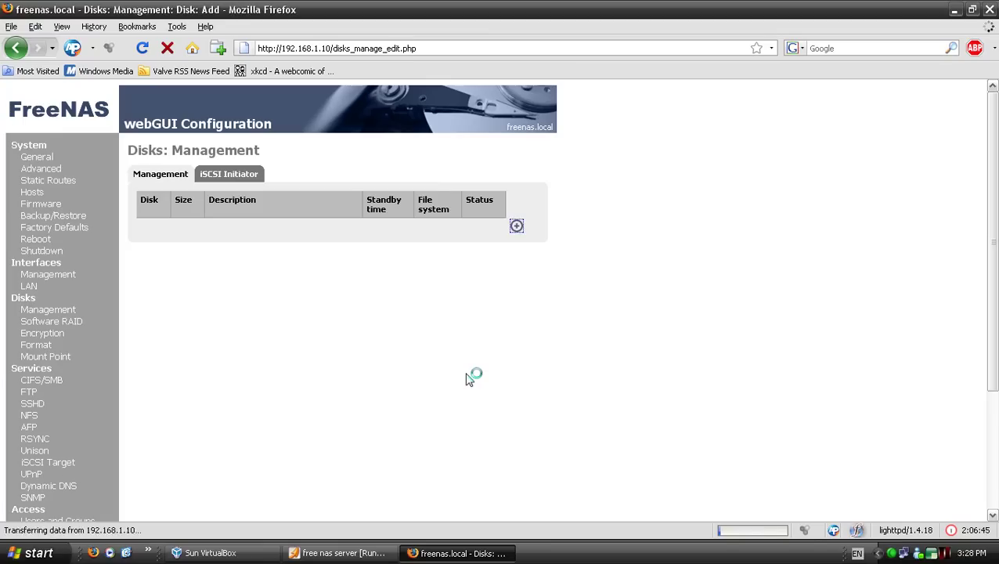
pyautogui.click(332, 204)
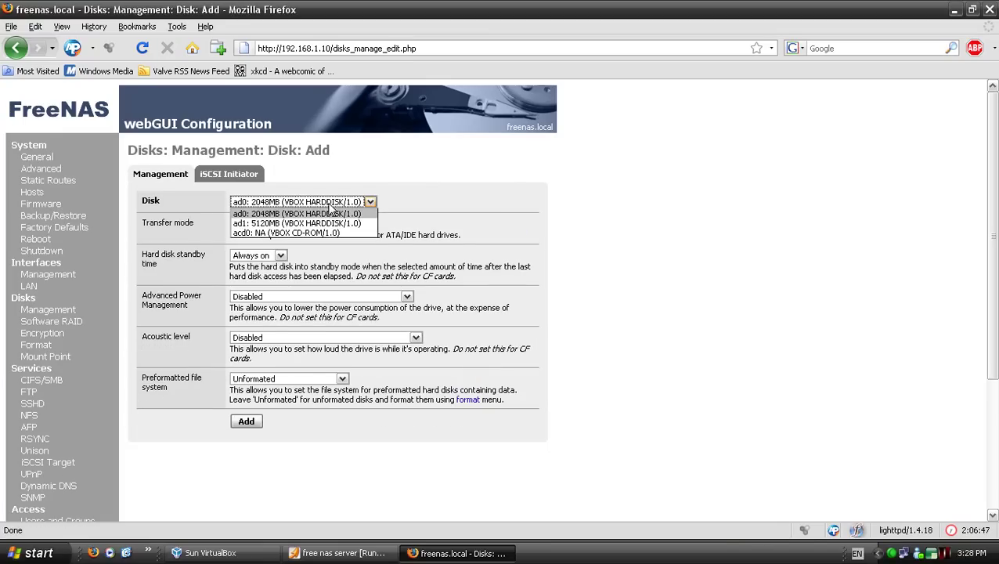
pyautogui.click(328, 224)
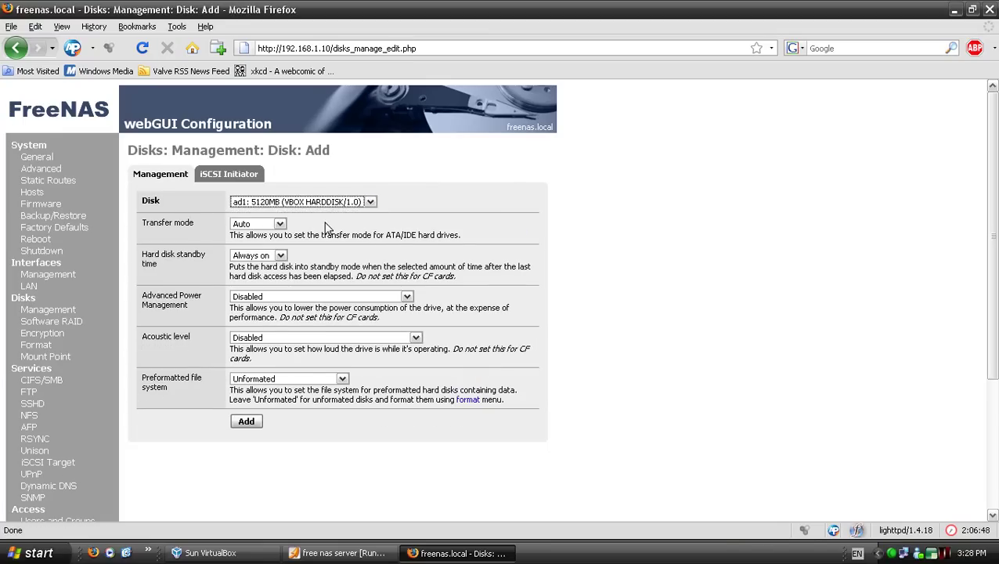
pyautogui.click(280, 224)
pyautogui.click(274, 233)
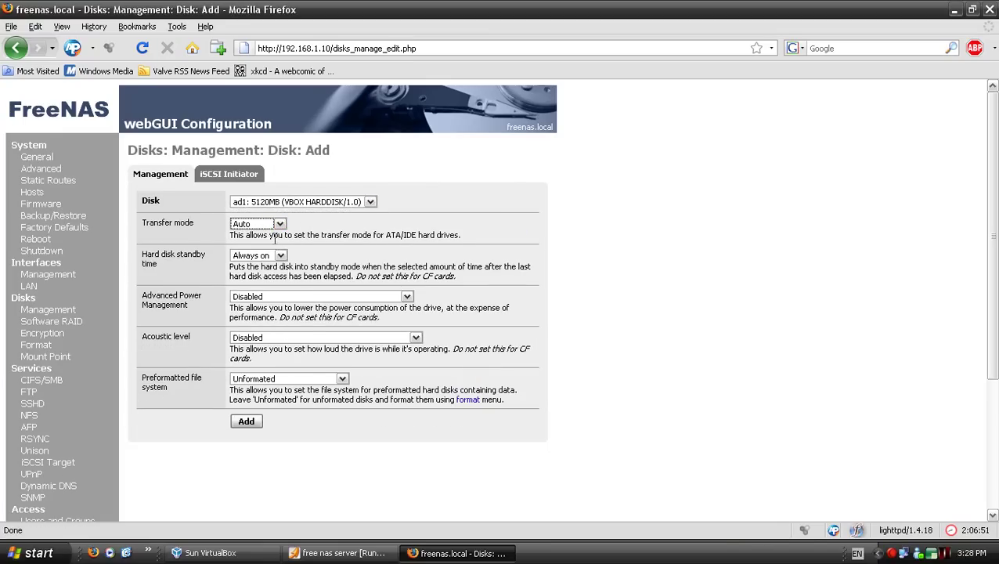
pyautogui.click(279, 255)
pyautogui.click(280, 268)
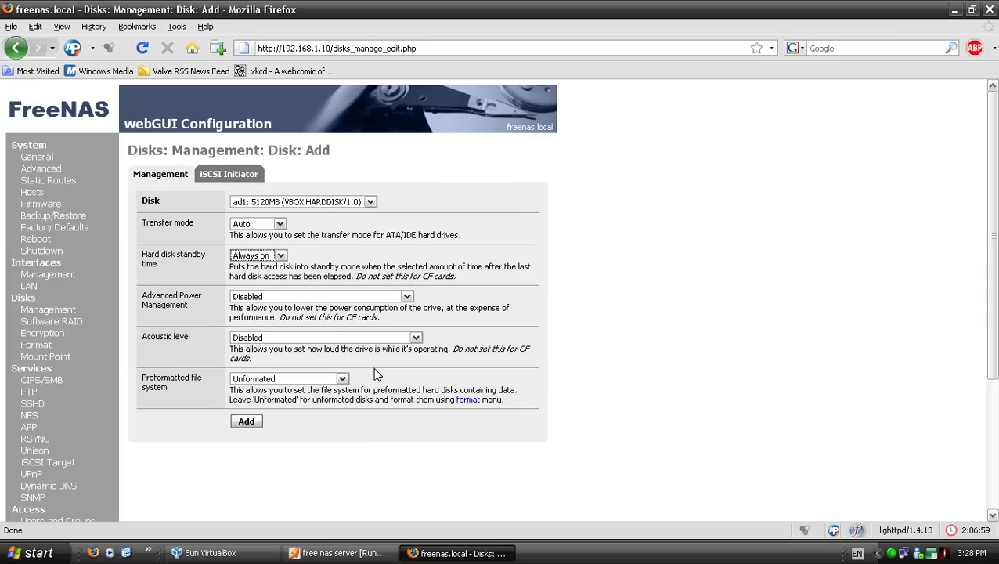
pyautogui.click(247, 422)
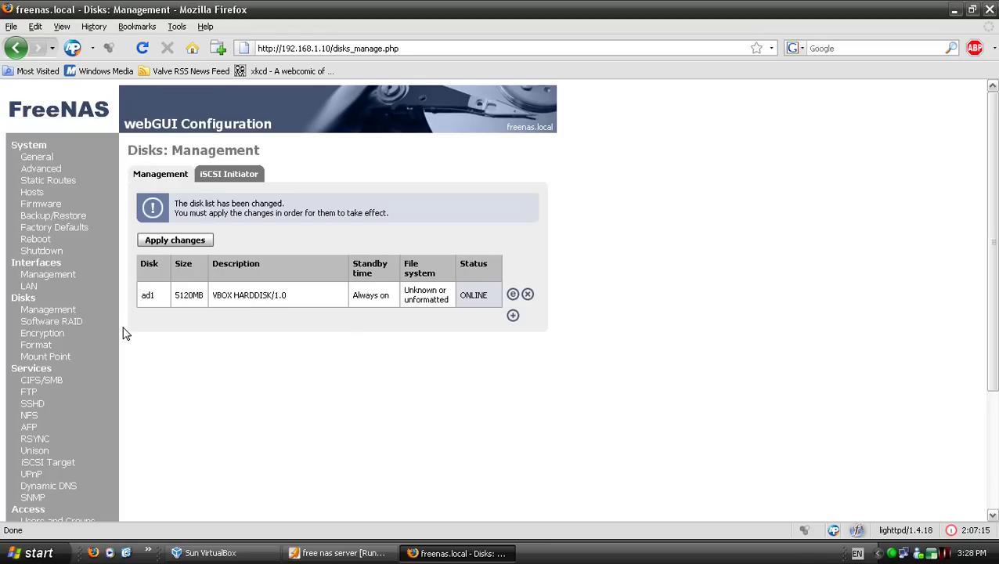
# Step: Apply the pending ad1 disk change and go to the Disks: Format page
pyautogui.moveTo(209, 296); pyautogui.dragTo(286, 295)
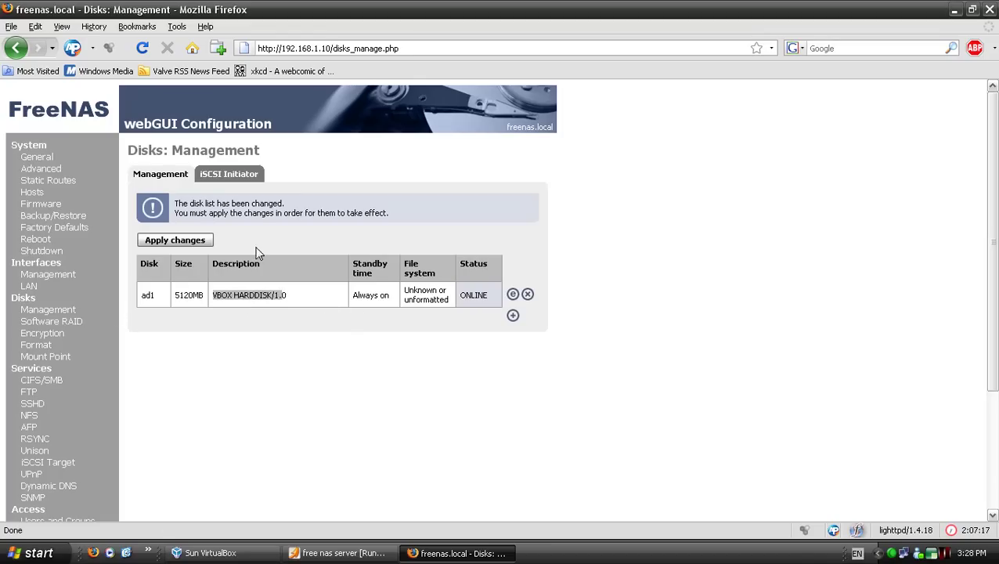
pyautogui.click(282, 295)
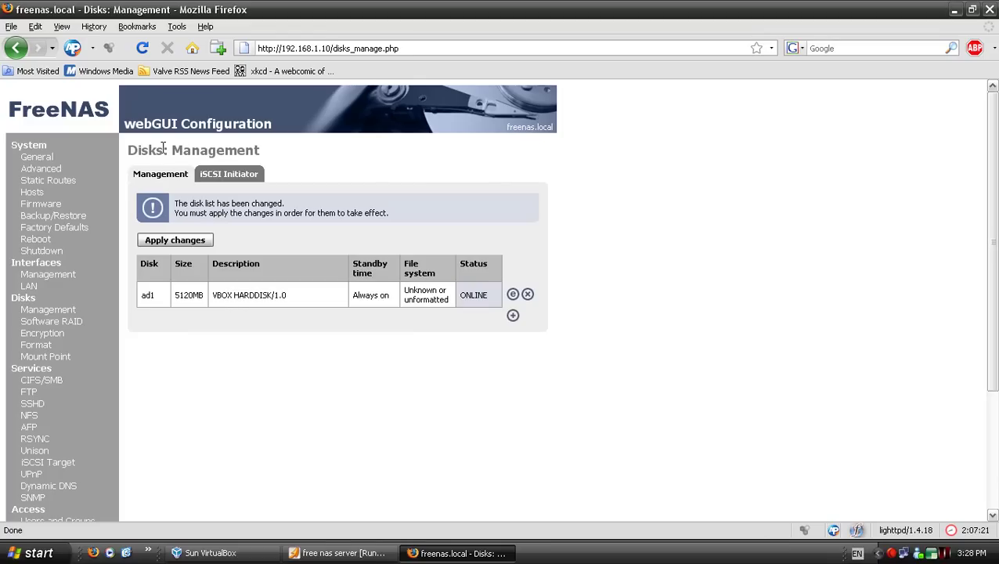
pyautogui.click(205, 240)
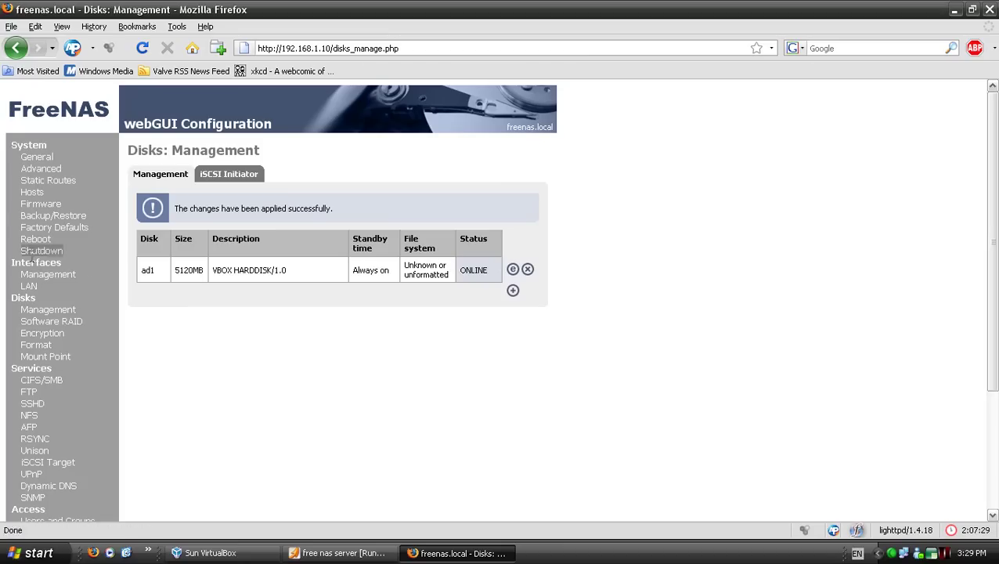
pyautogui.click(33, 344)
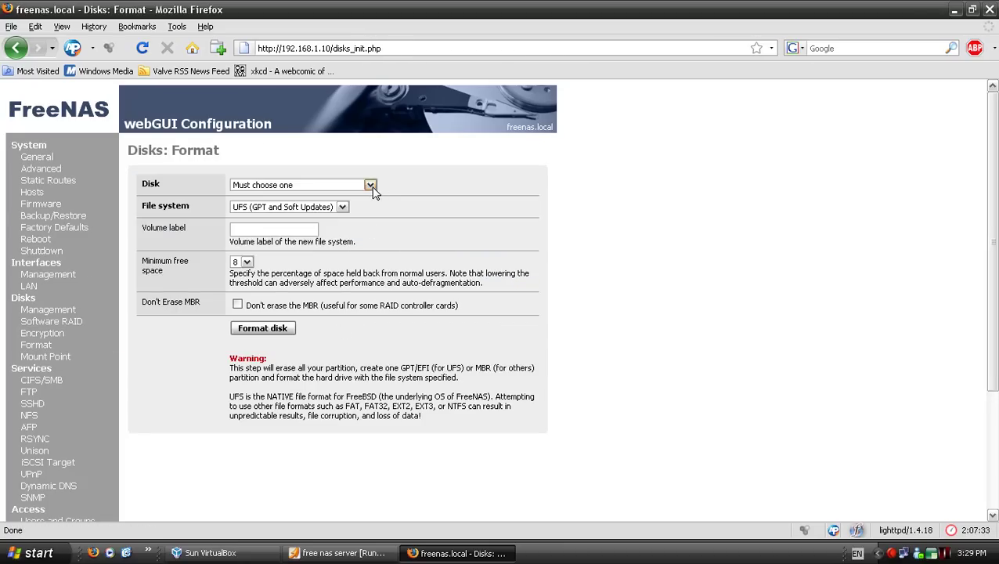
# Step: Format disk ad1 as UFS with volume label 'test', confirming the erase
pyautogui.click(371, 186)
pyautogui.click(353, 206)
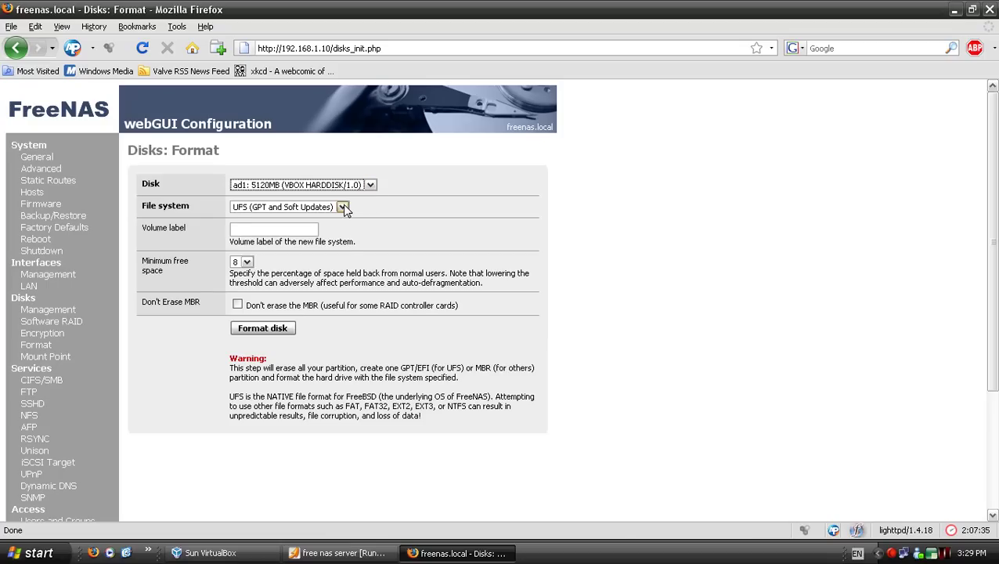
pyautogui.click(342, 208)
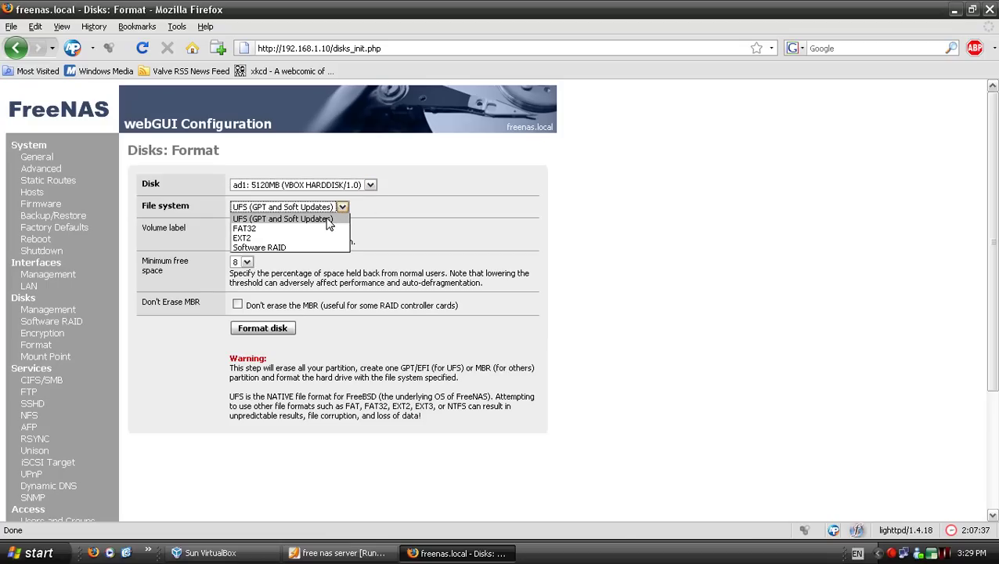
pyautogui.click(329, 220)
pyautogui.click(289, 228)
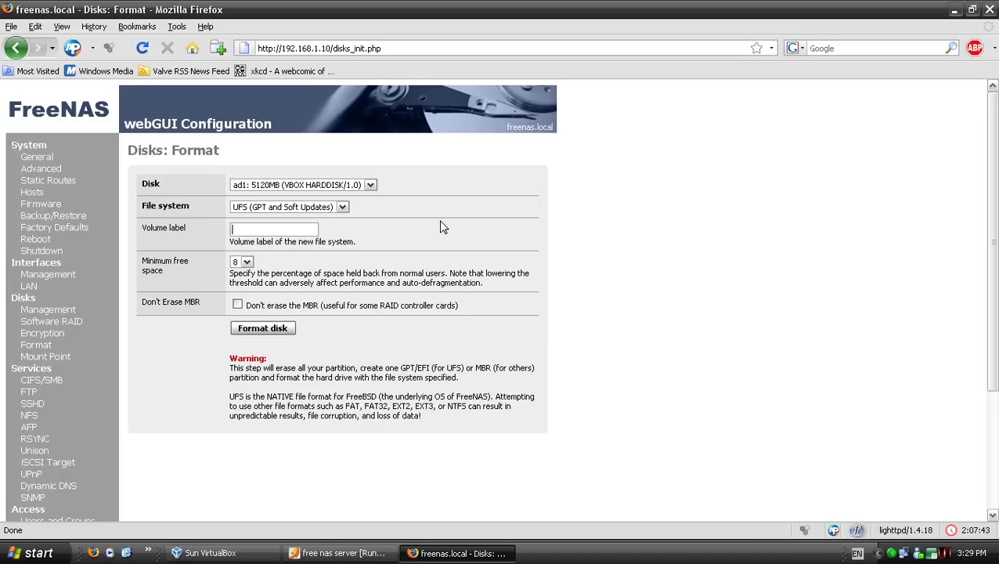
pyautogui.doubleClick(279, 230)
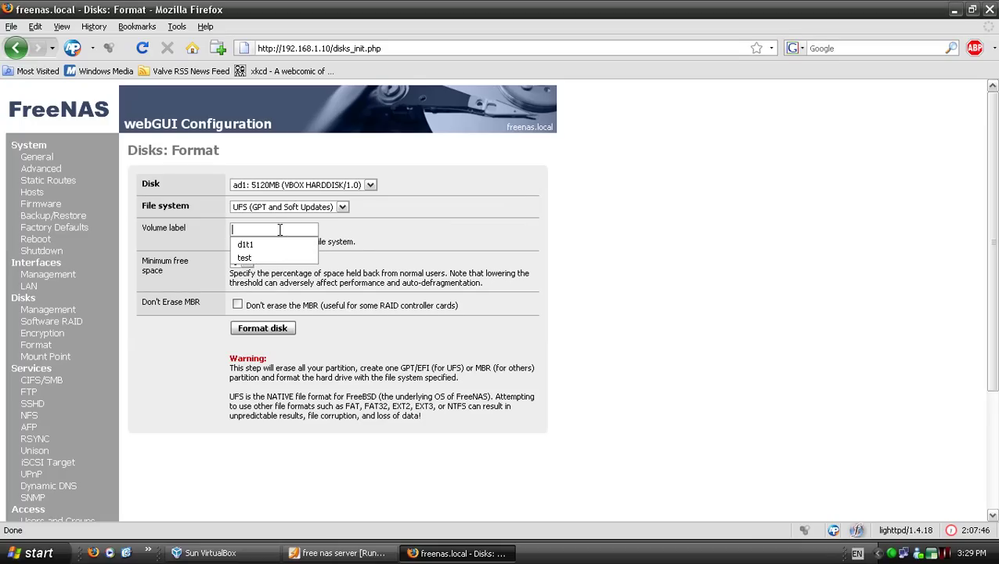
pyautogui.click(272, 257)
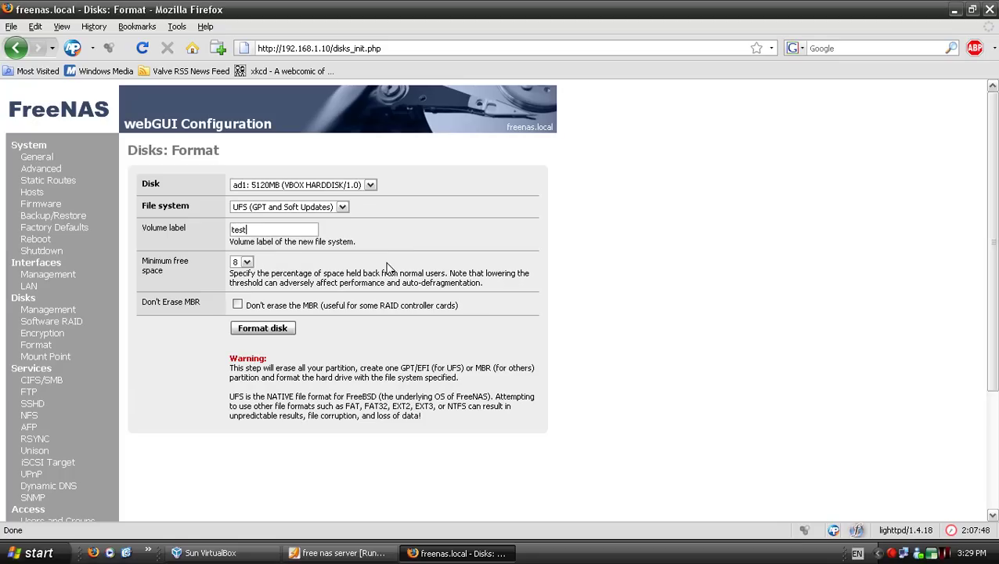
pyautogui.click(283, 329)
pyautogui.click(460, 301)
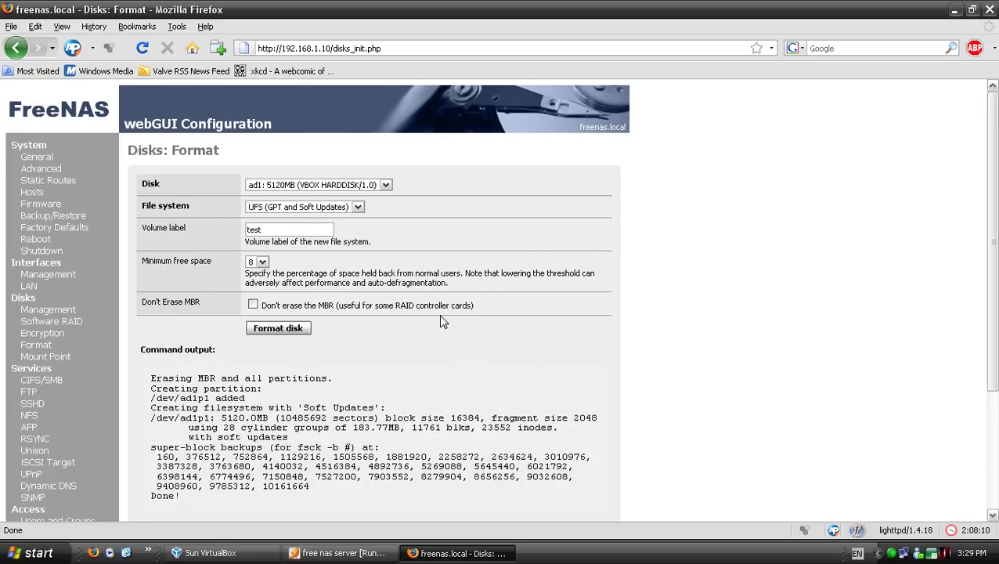
pyautogui.scroll(-4, 438, 314)
# Step: Start a new Disk-type mount point for ad1 with EFI GPT partition and UFS file system
pyautogui.scroll(3, 444, 313)
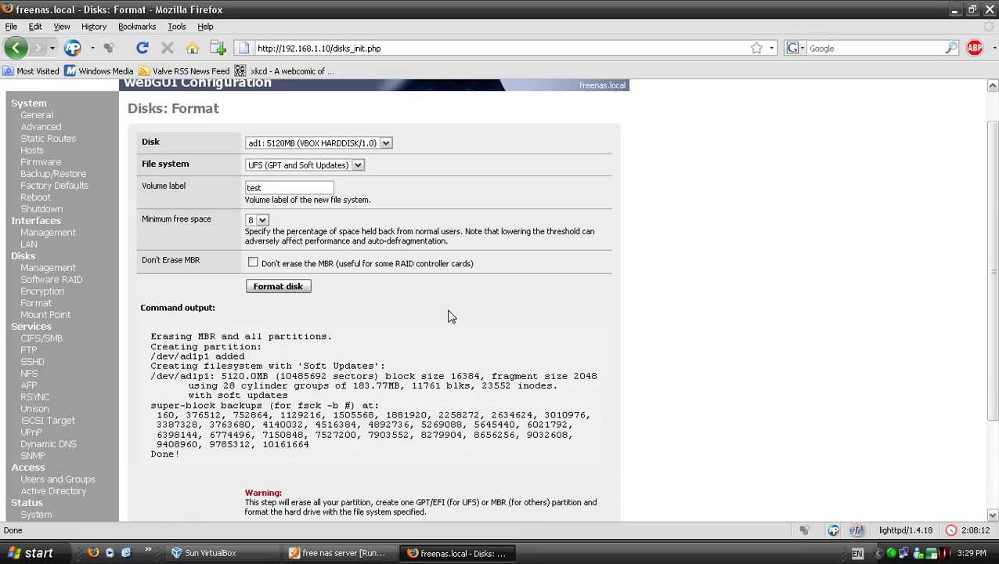
pyautogui.click(34, 313)
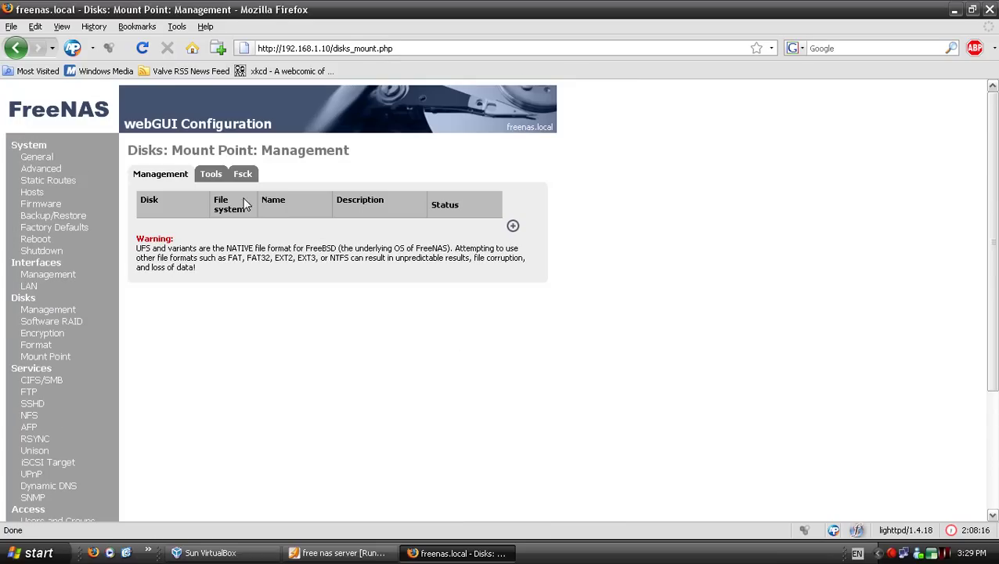
pyautogui.click(514, 227)
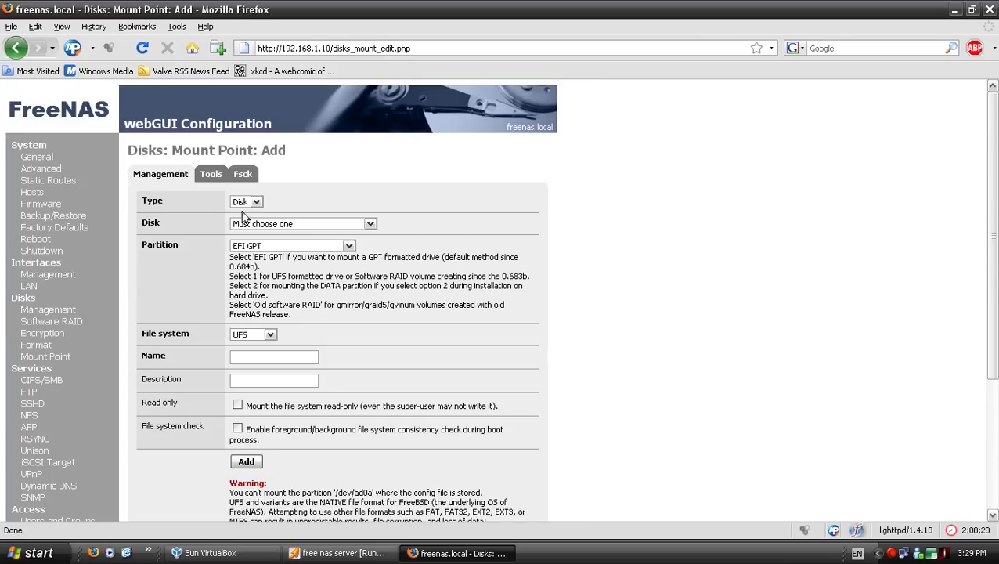
pyautogui.click(249, 204)
pyautogui.click(251, 219)
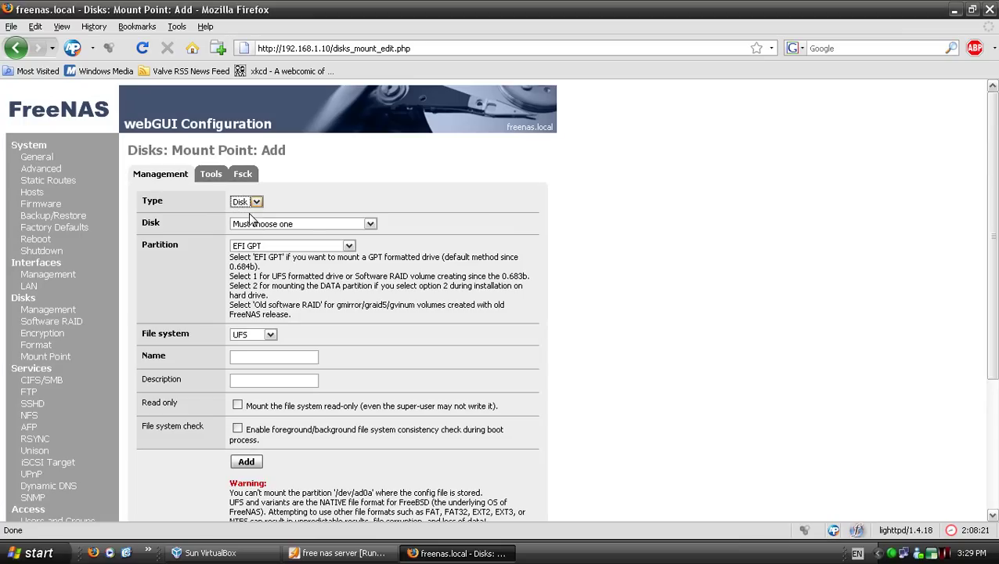
pyautogui.click(371, 225)
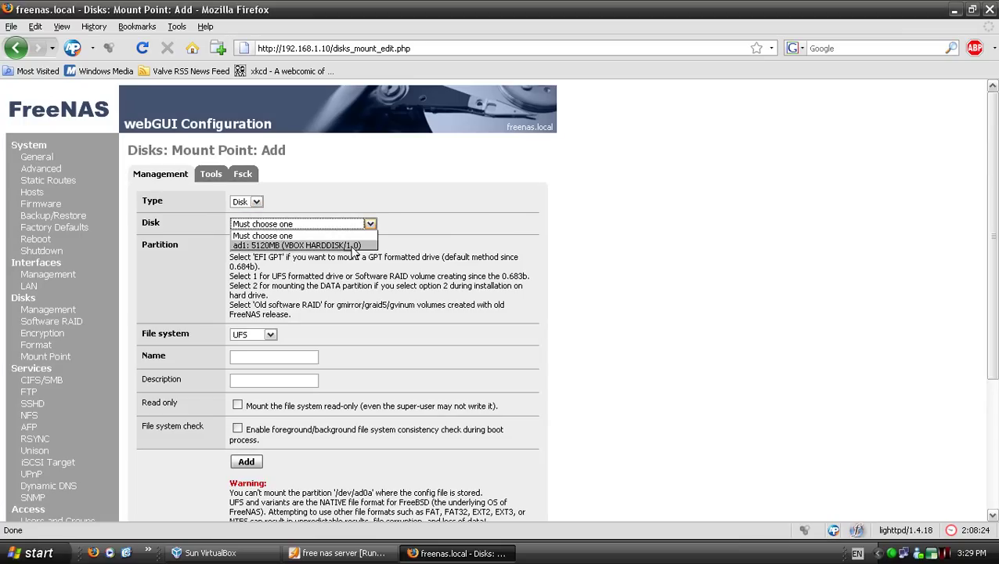
pyautogui.click(352, 246)
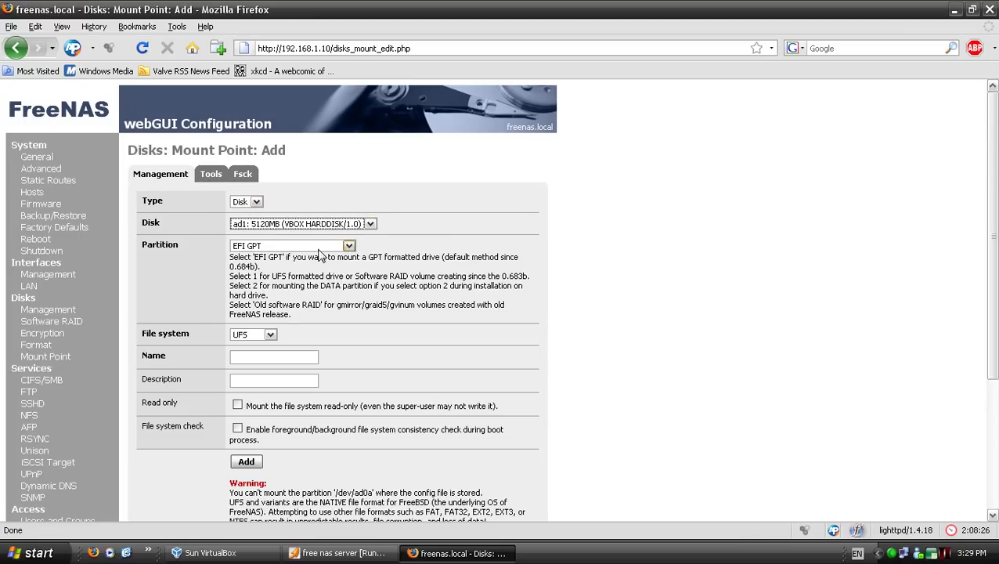
pyautogui.click(301, 246)
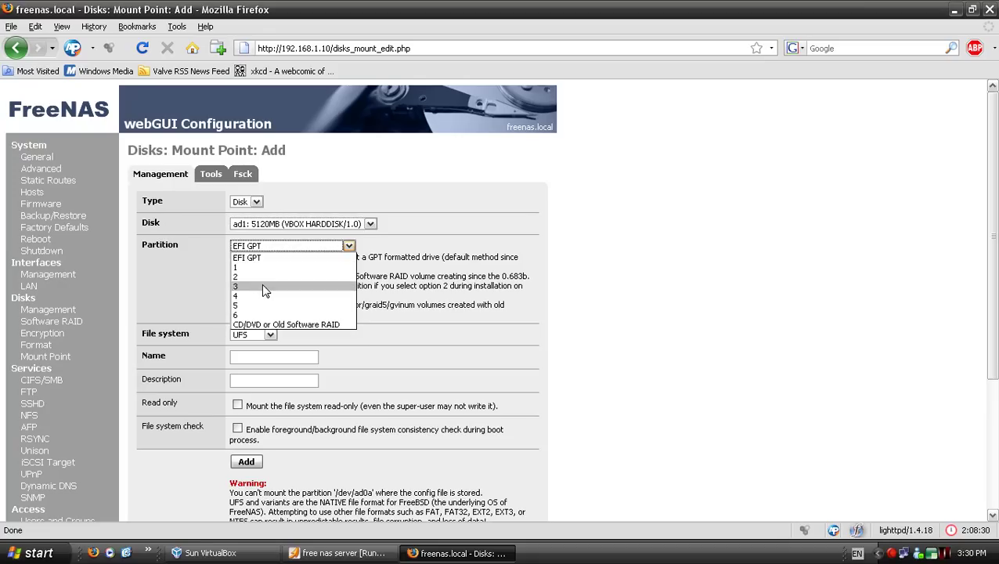
pyautogui.click(268, 259)
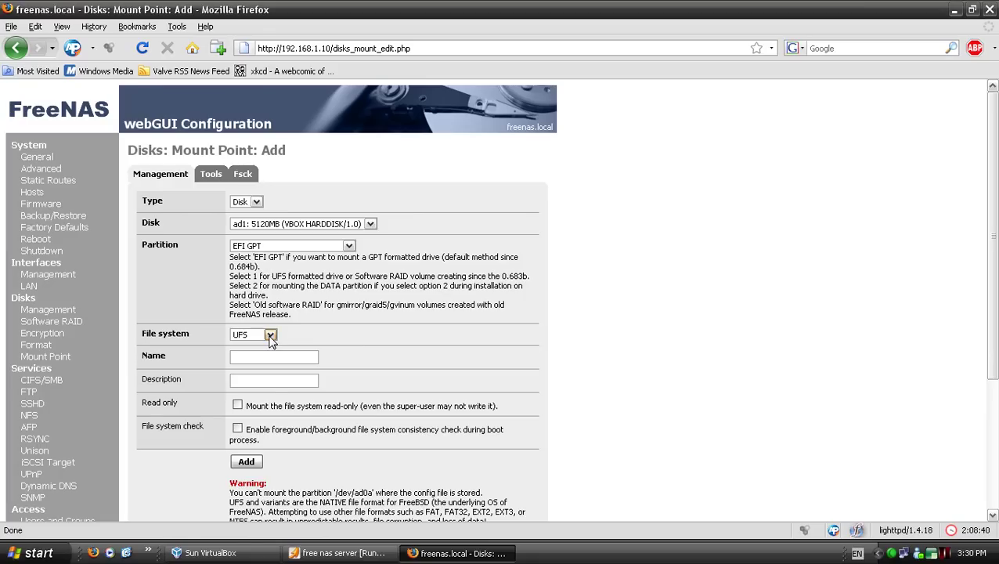
pyautogui.click(270, 337)
pyautogui.click(267, 346)
# Step: Give the mount point name 'test' and description 'test', then add it
pyautogui.click(272, 358)
pyautogui.write('test')
pyautogui.press('Tab')
pyautogui.write('test')
pyautogui.click(393, 353)
pyautogui.scroll(-1, 393, 353)
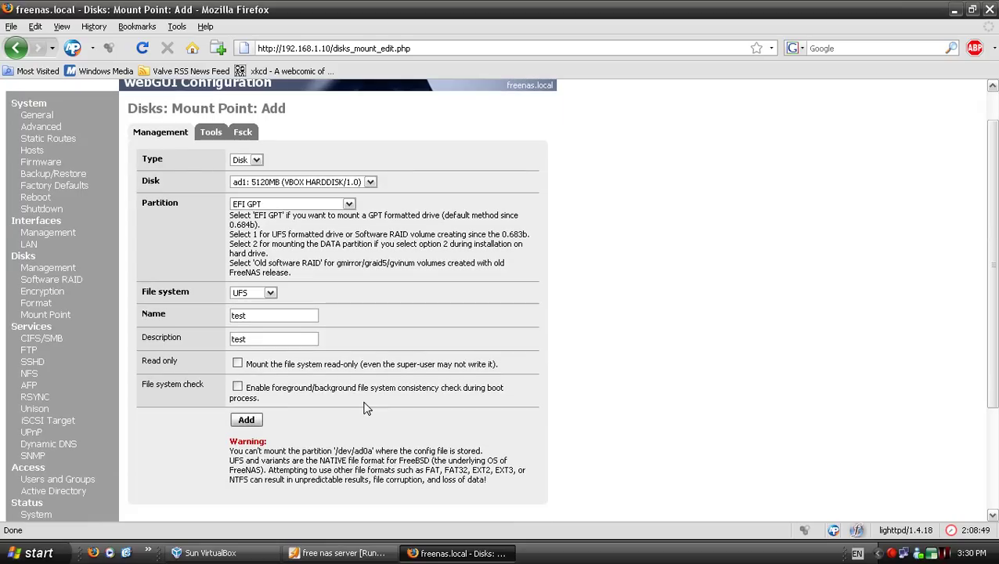
pyautogui.click(246, 420)
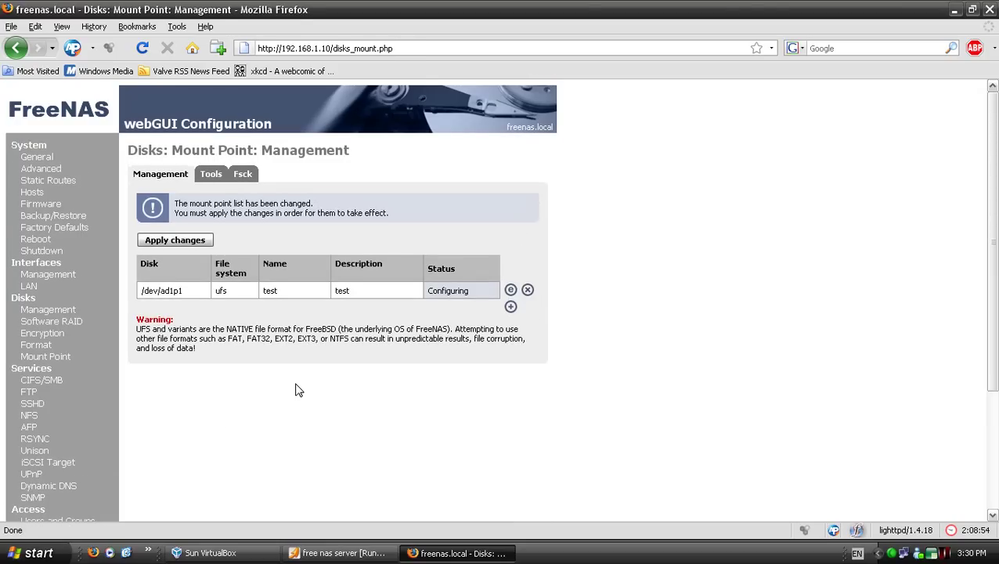
# Step: Apply the mount point change and verify /dev/ad1p1 'test' shows status OK
pyautogui.click(188, 242)
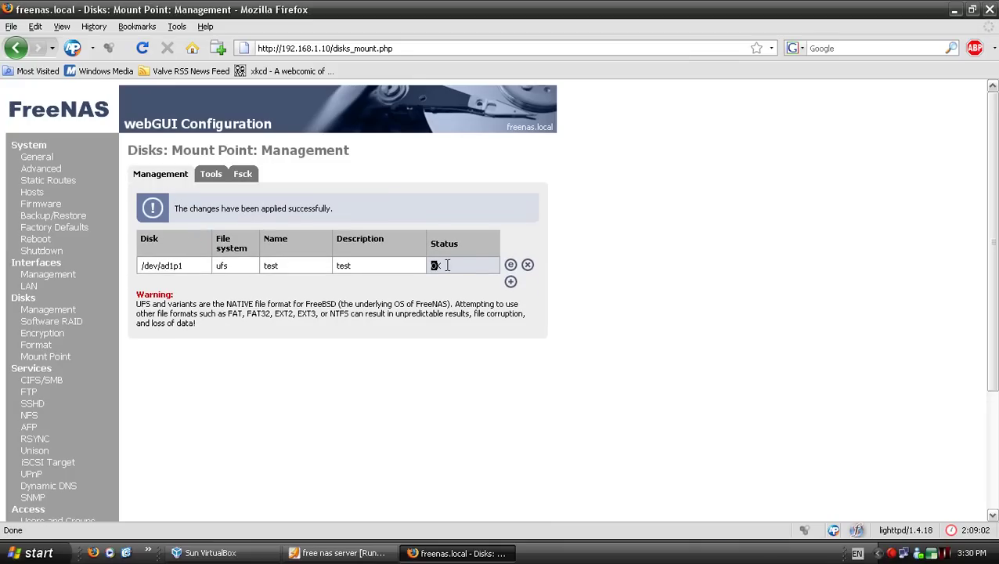
pyautogui.doubleClick(439, 265)
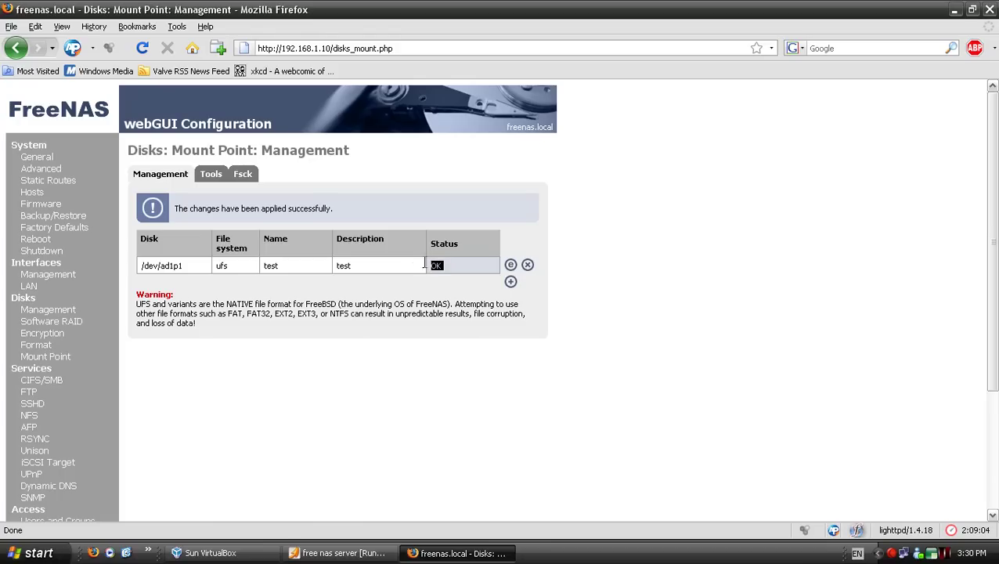